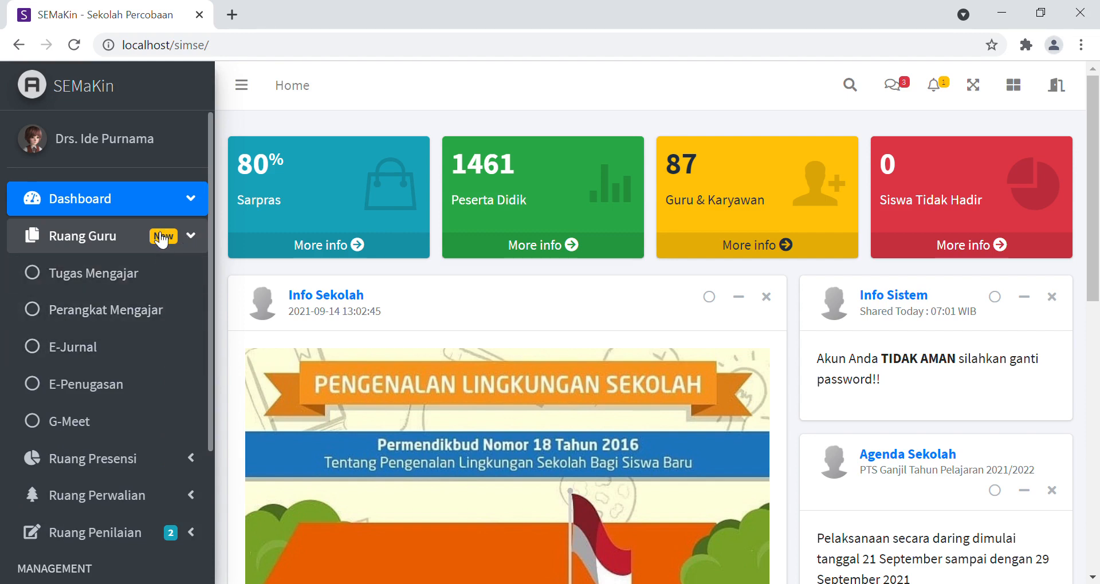
Step: Open the E-Jurnal page and show the Jurnal Kelas entry form
left_click(107, 352)
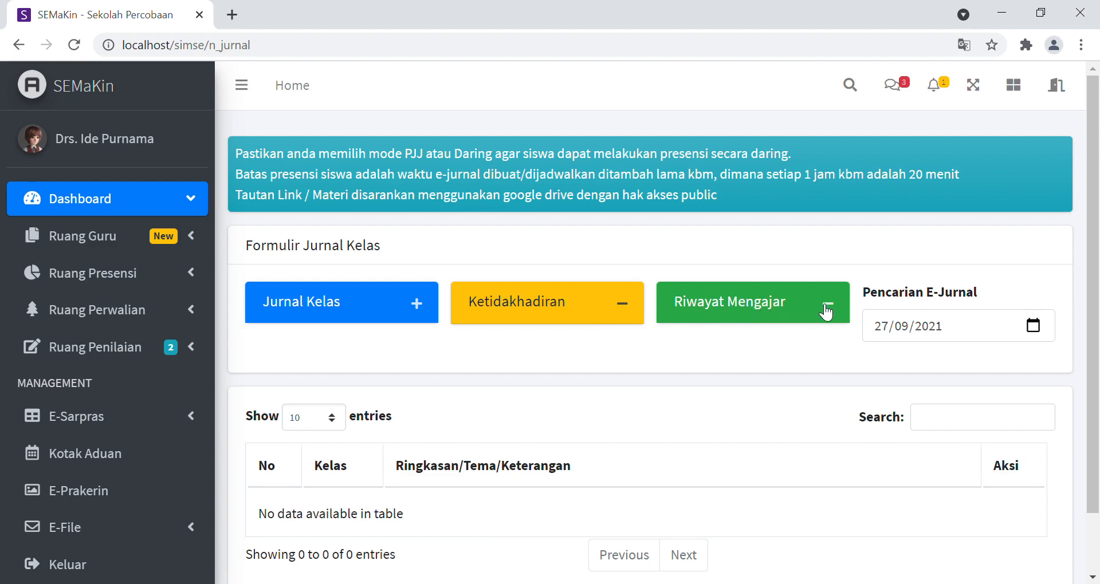
left_click_drag(1095, 181, 1092, 225)
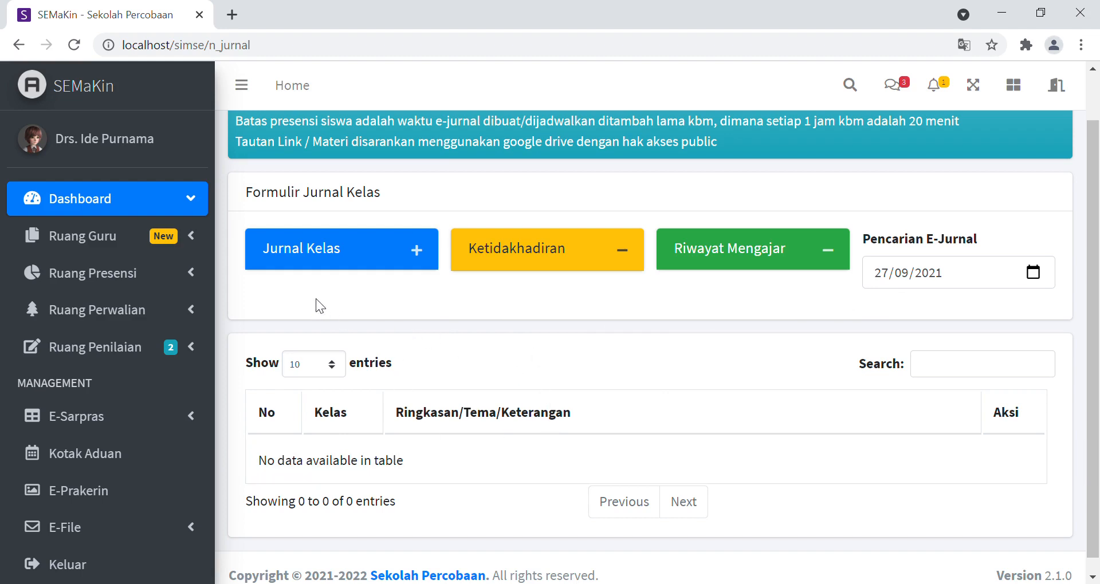
left_click(378, 256)
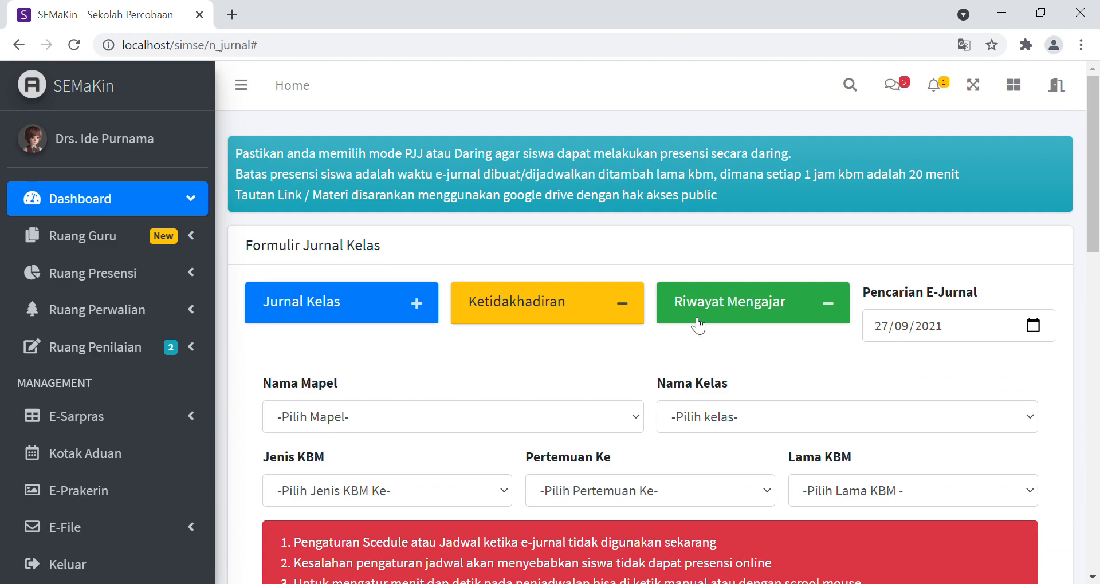
Step: Choose Seni Budaya as the subject (Nama Mapel) and 10 AKL 1 as the class (Nama Kelas)
left_click_drag(1095, 115, 1072, 165)
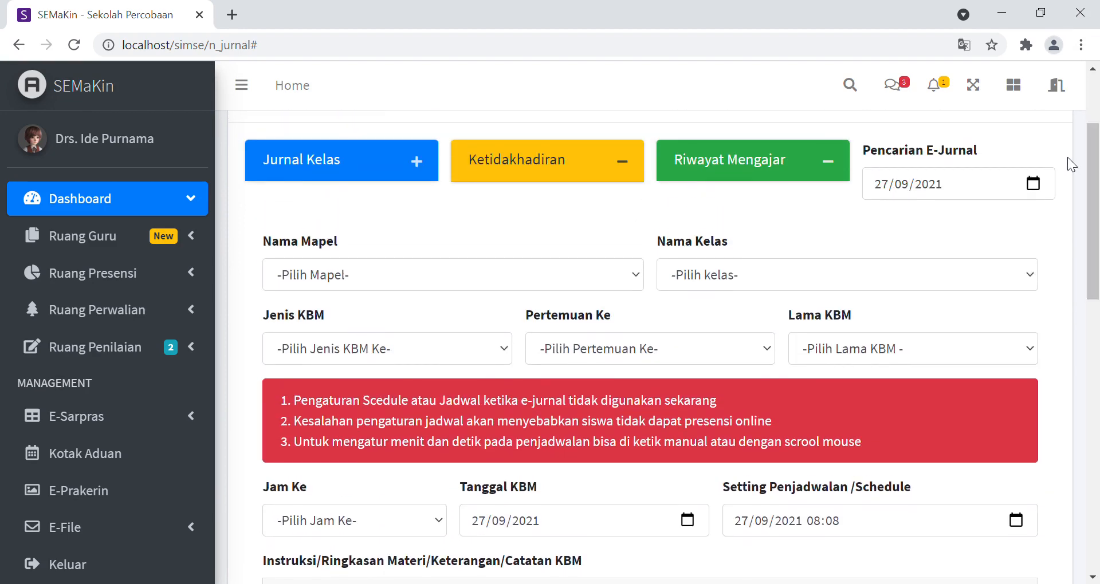
left_click(398, 276)
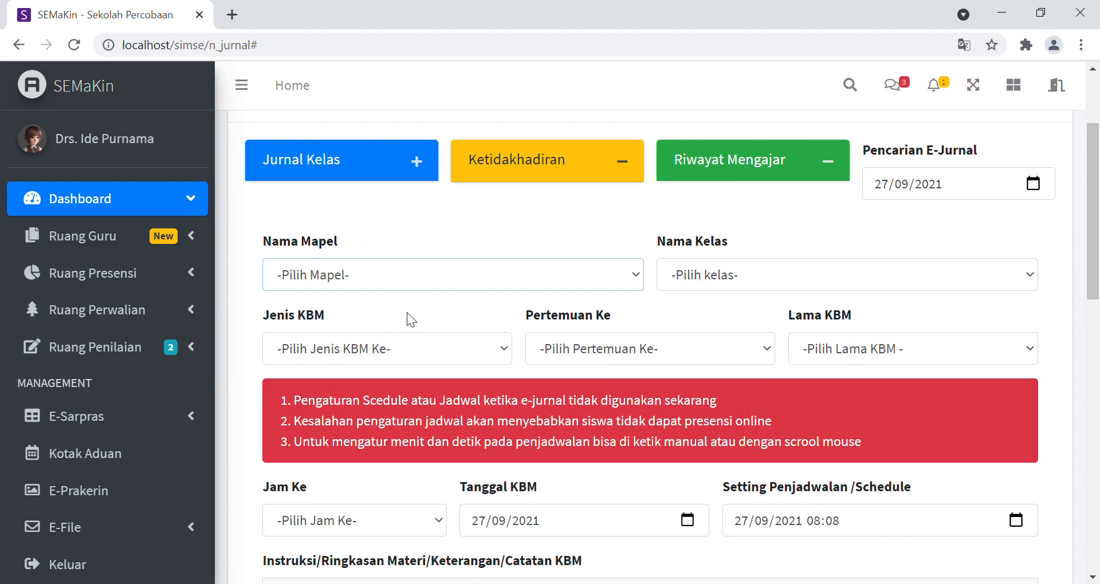
left_click(370, 318)
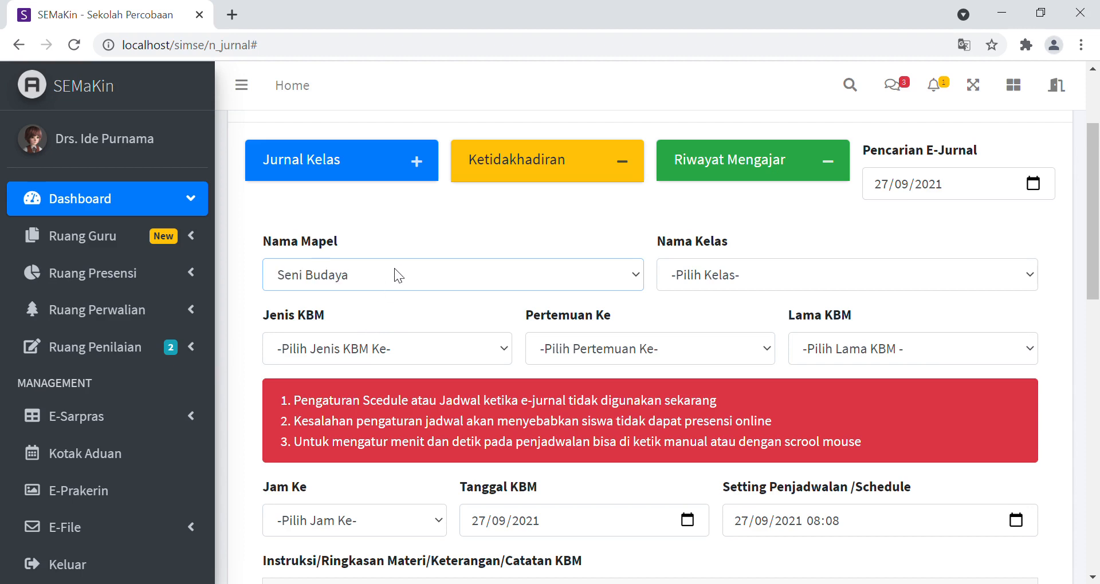
left_click(777, 265)
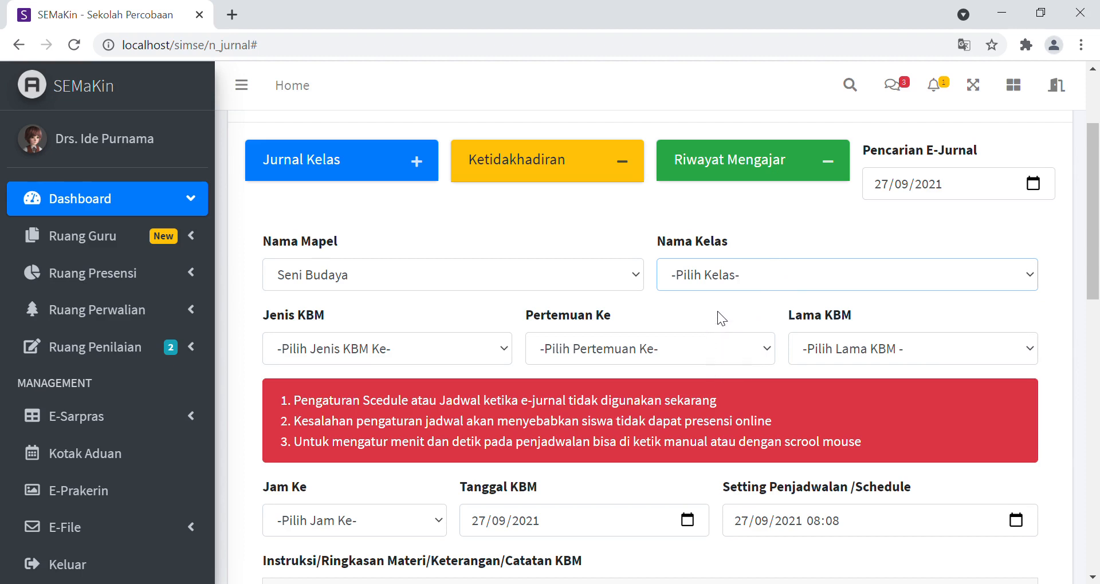
left_click(721, 332)
Step: Set Jenis KBM to Teori, Pertemuan Ke to Ke - 1 and Lama KBM to 2 Jam
scroll(1095, 209, "down", 1)
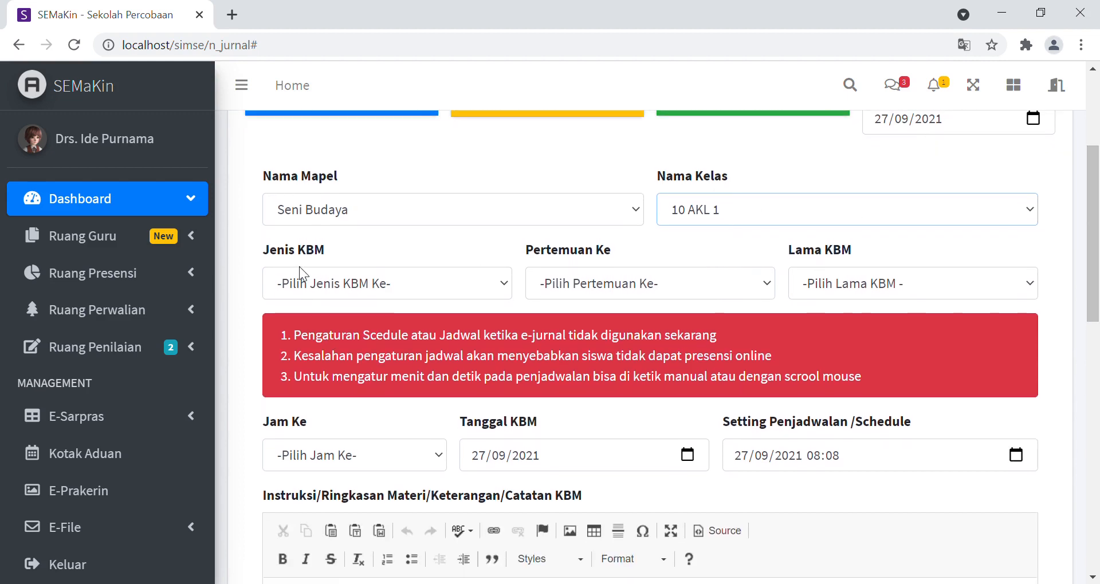
left_click(381, 286)
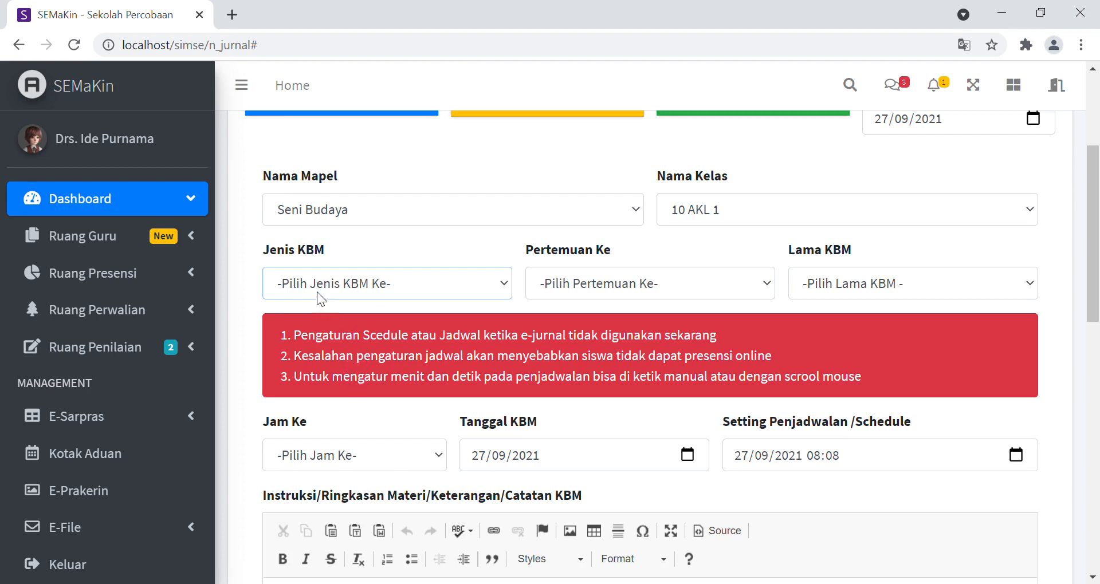
left_click(368, 325)
left_click(589, 283)
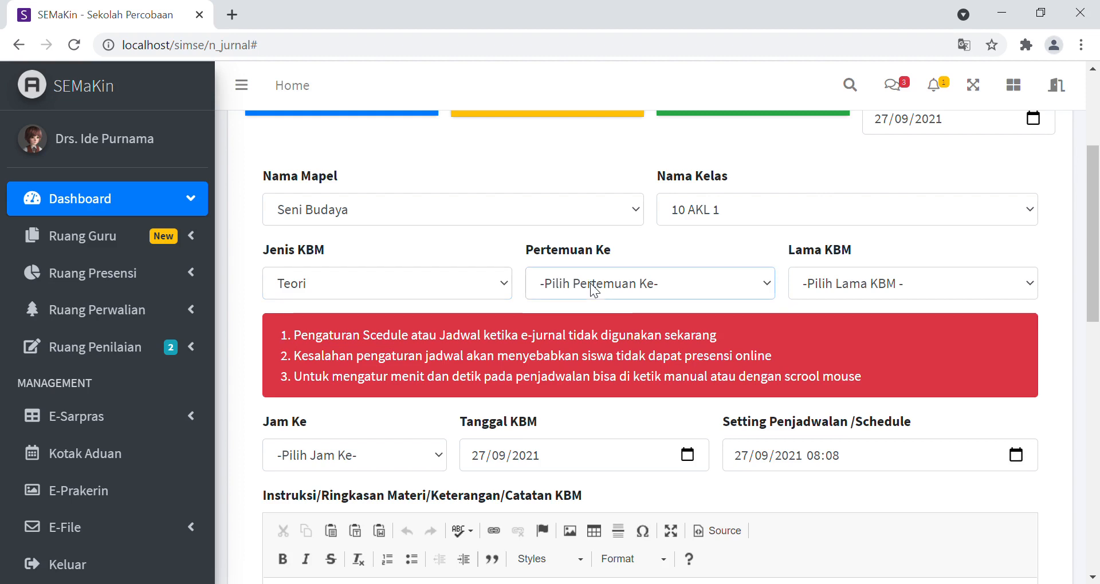
left_click(575, 333)
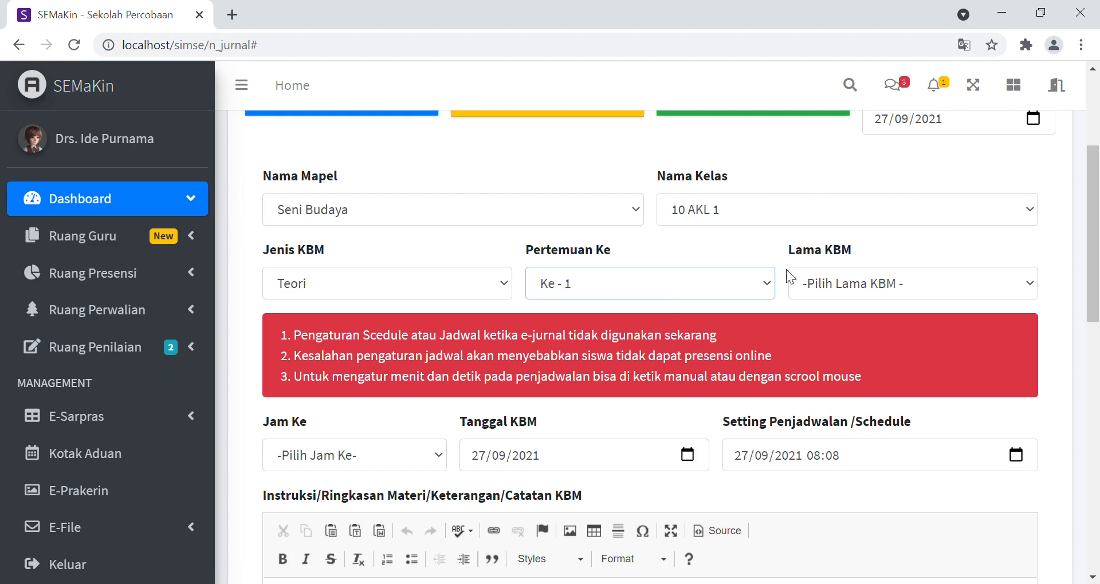
left_click(830, 288)
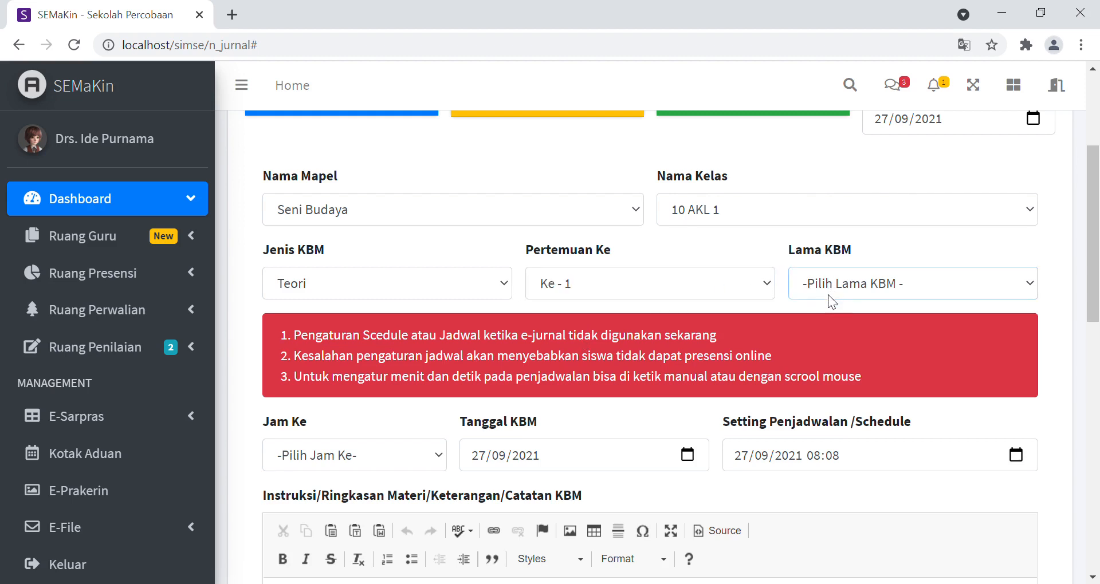
left_click(827, 342)
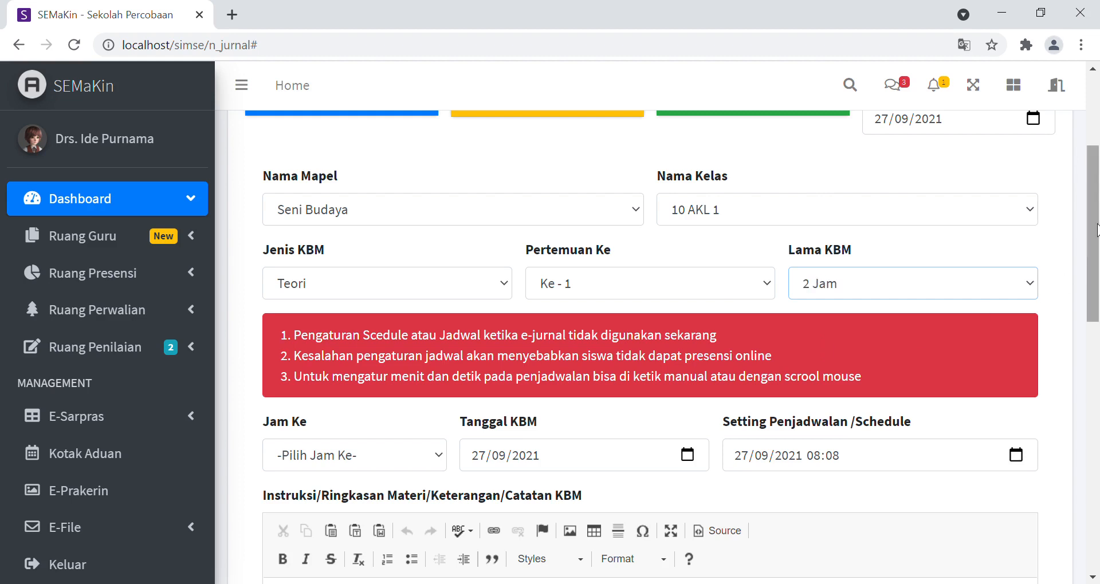
Step: Set Jam Ke to Ke - 1, Tanggal KBM to 28/09/2021 and the schedule to 28/09/2021 08:00
left_click_drag(1096, 229, 1096, 260)
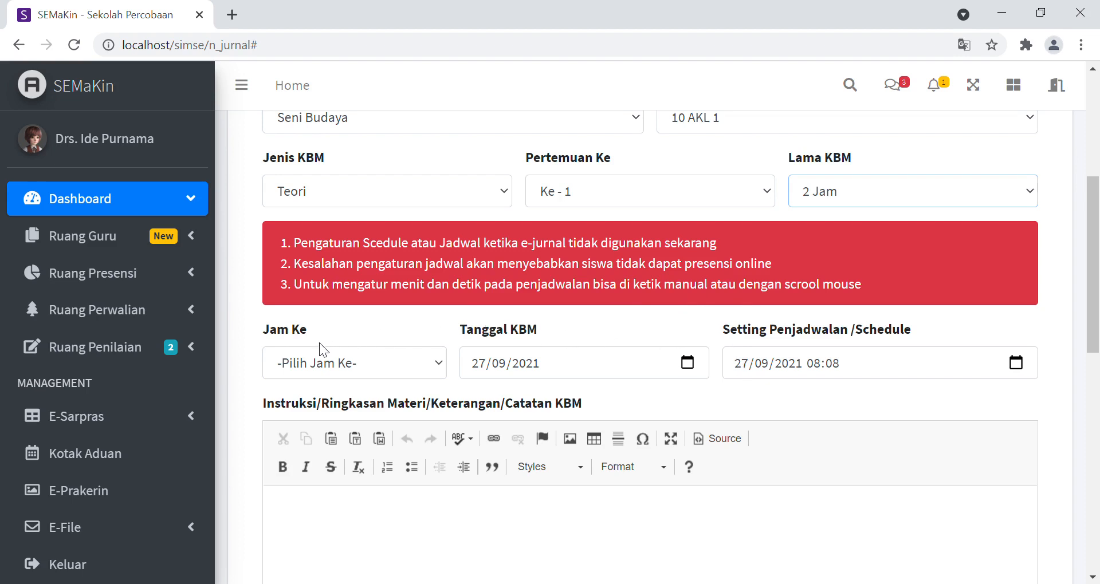
left_click(323, 370)
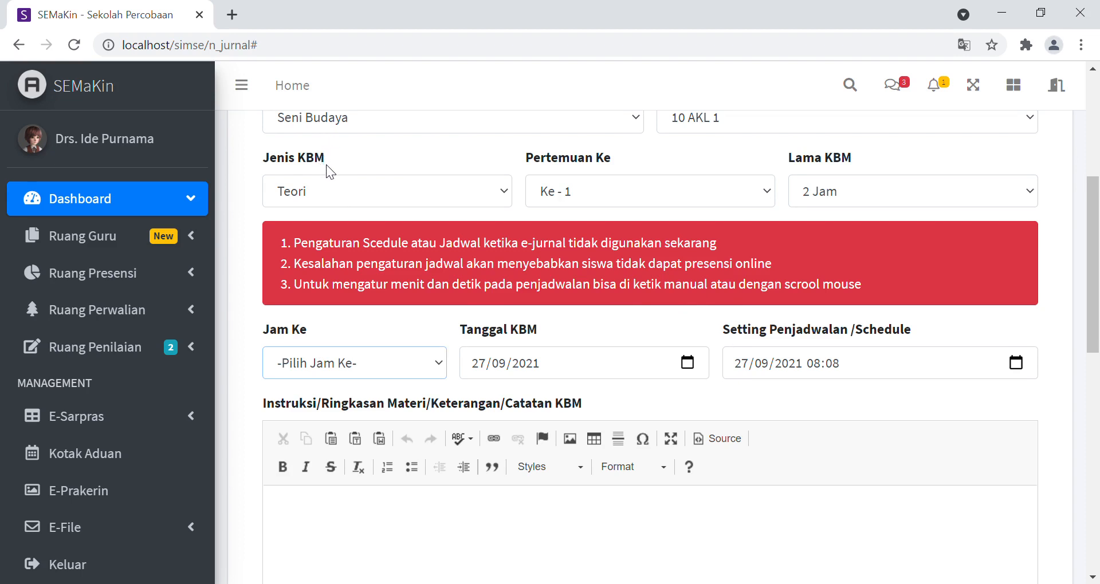
key("Down")
key("Tab")
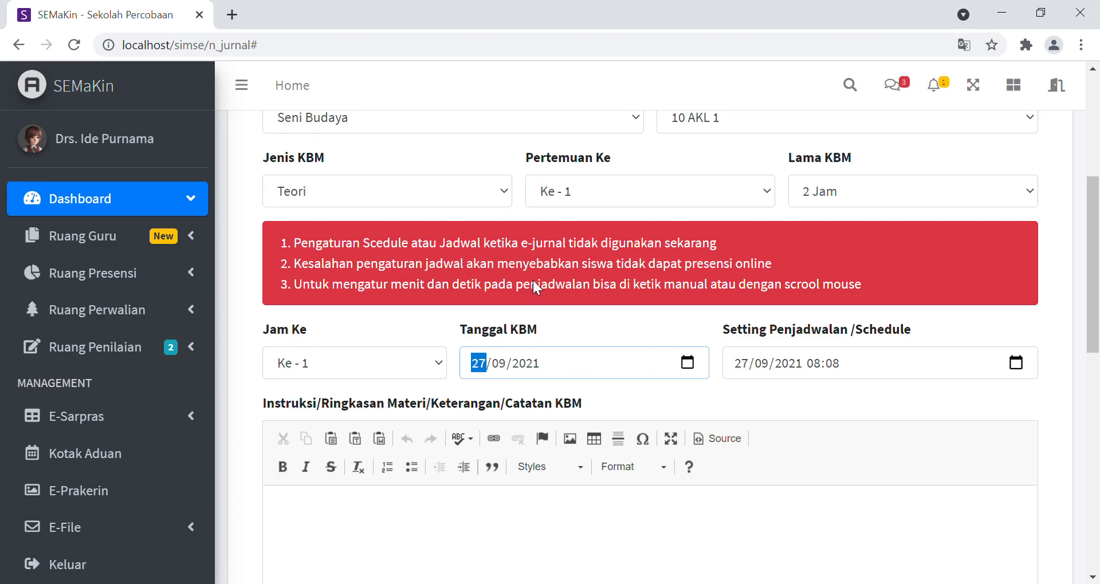
key("Up")
left_click(620, 324)
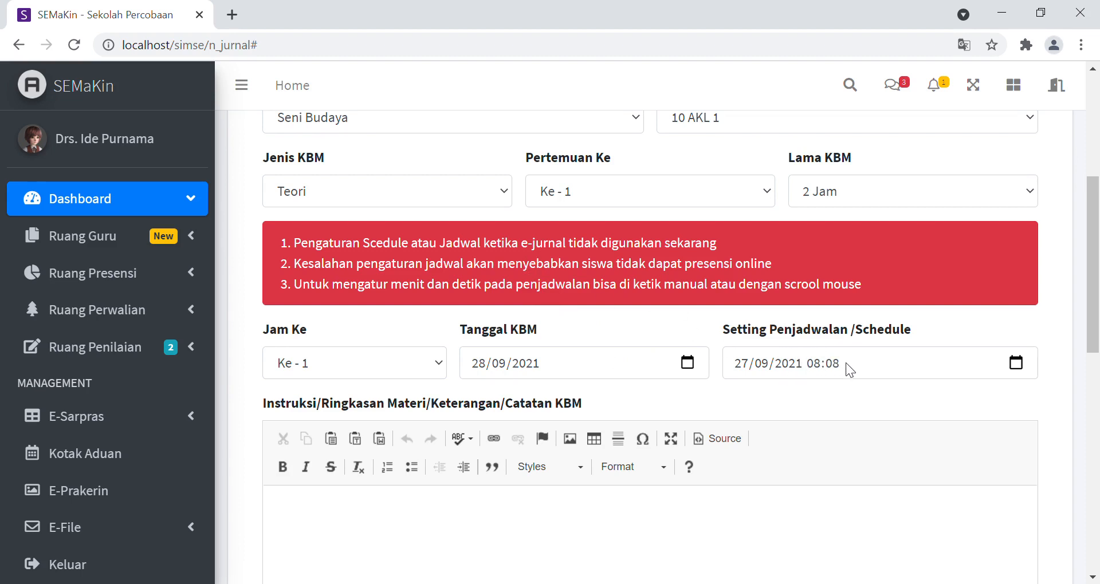
left_click(744, 368)
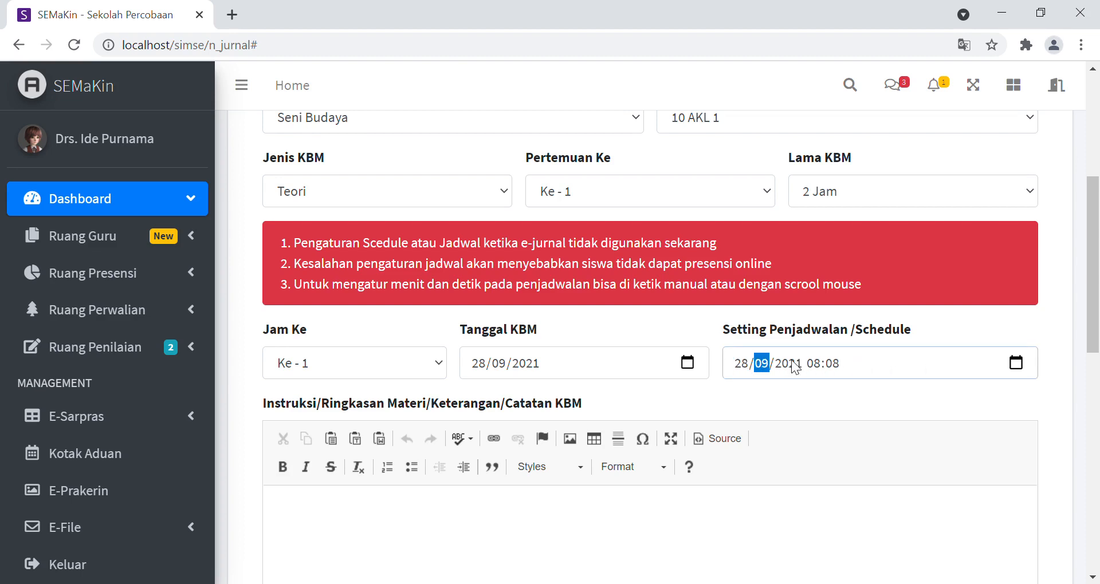
left_click(810, 364)
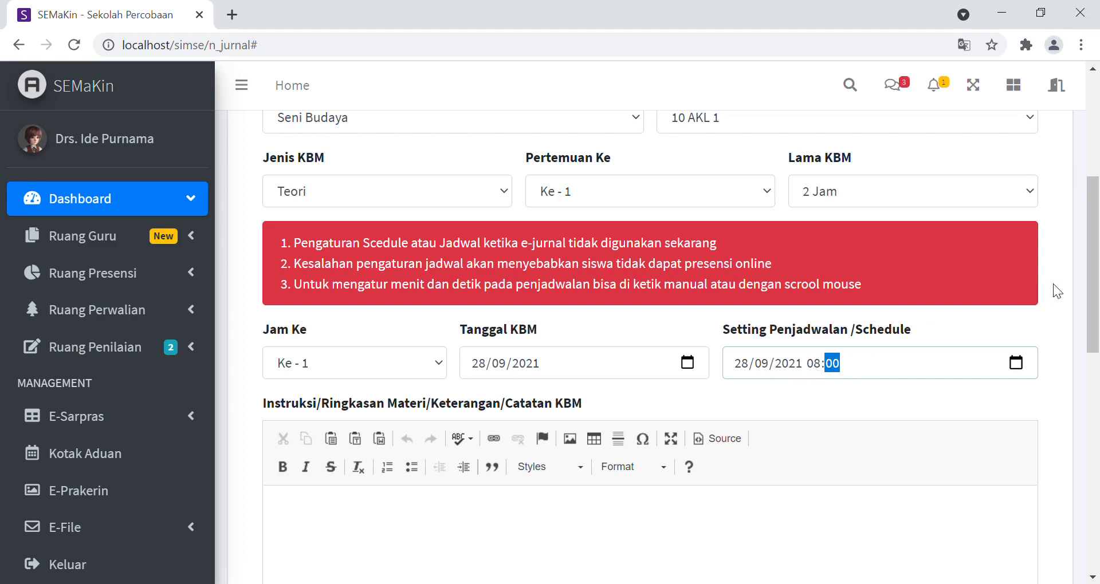
Step: Write the lesson instructions as two lines: "KD. 3.1" and "Bacalah Modul dibawah ini, kemudian kerjakan tugasnya"
left_click_drag(1095, 281, 1093, 344)
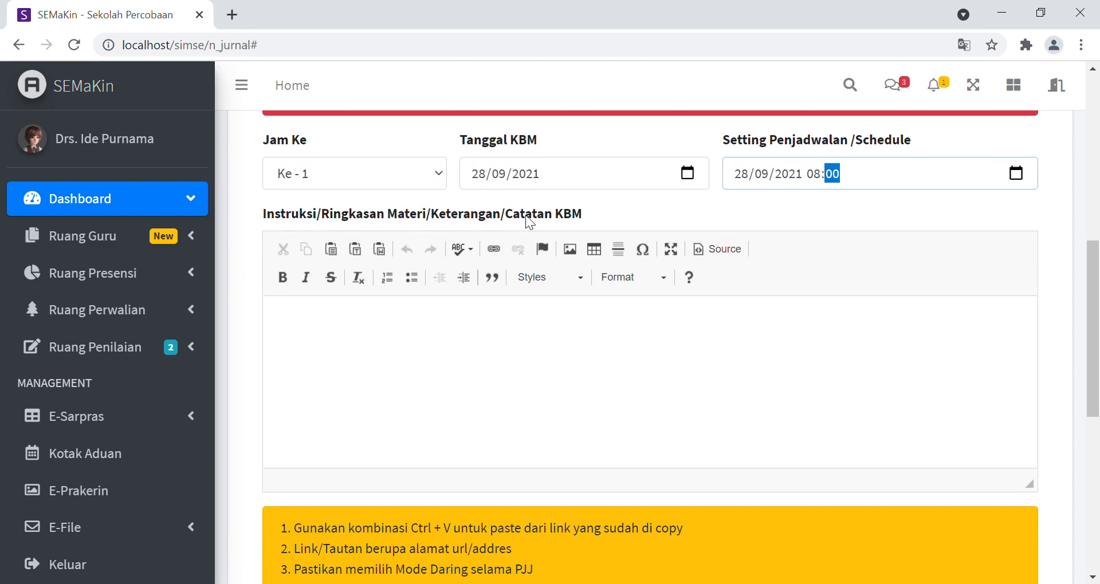
left_click(489, 375)
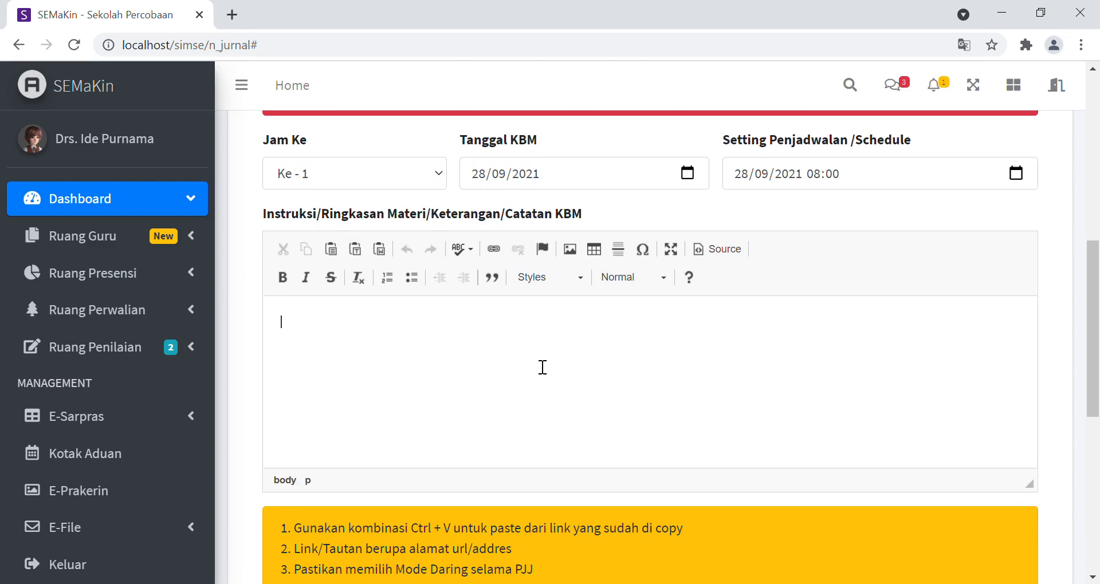
type("KD. 3.1")
key("Return")
type("Bacalah Mod")
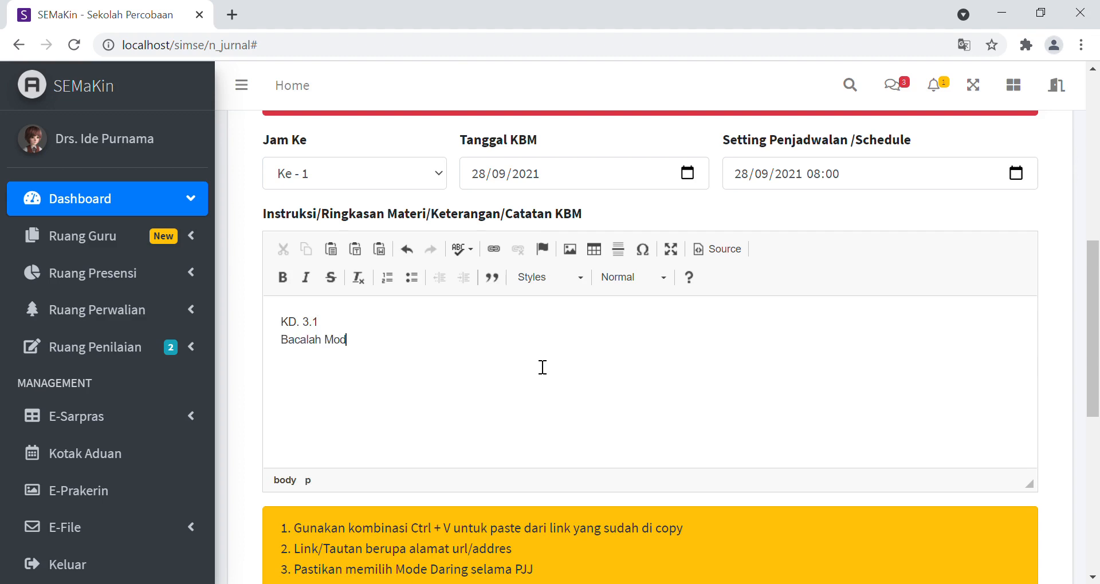
type("ul dibawah ini, kemudian ker")
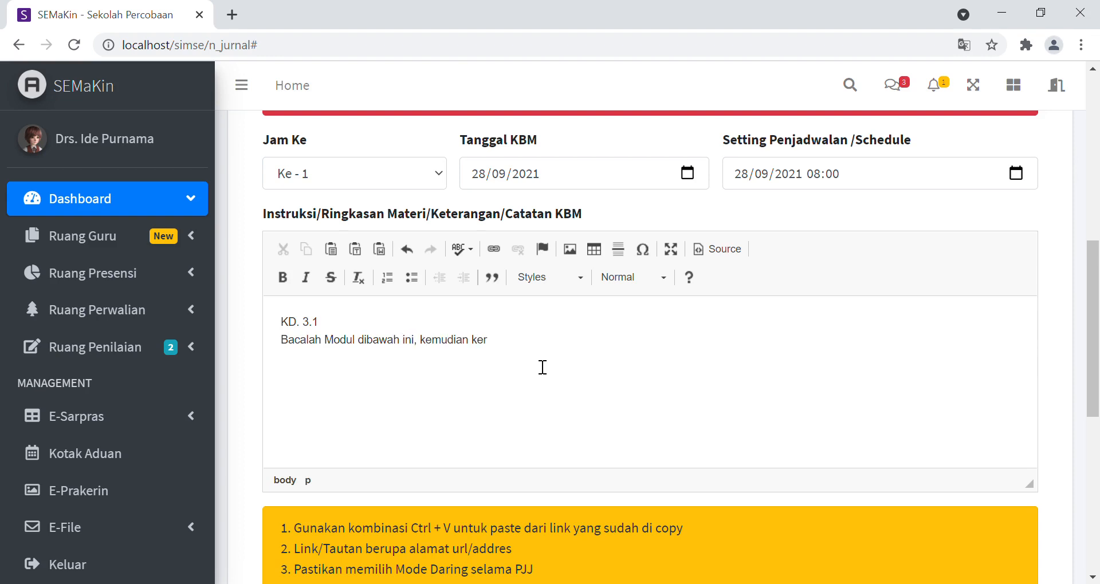
type("jakan tugasnya")
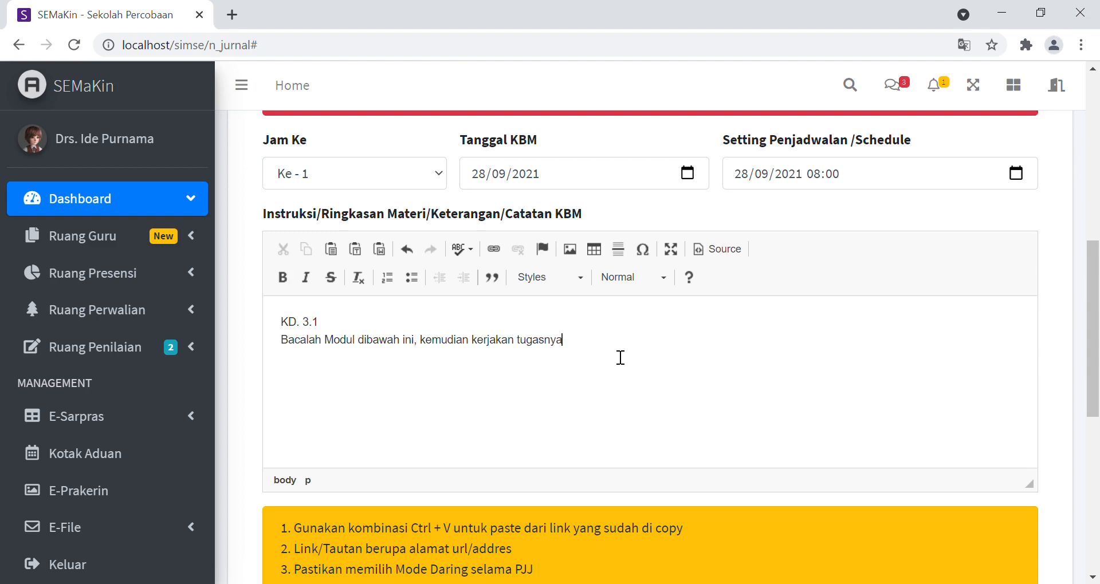
left_click_drag(1093, 316, 1054, 376)
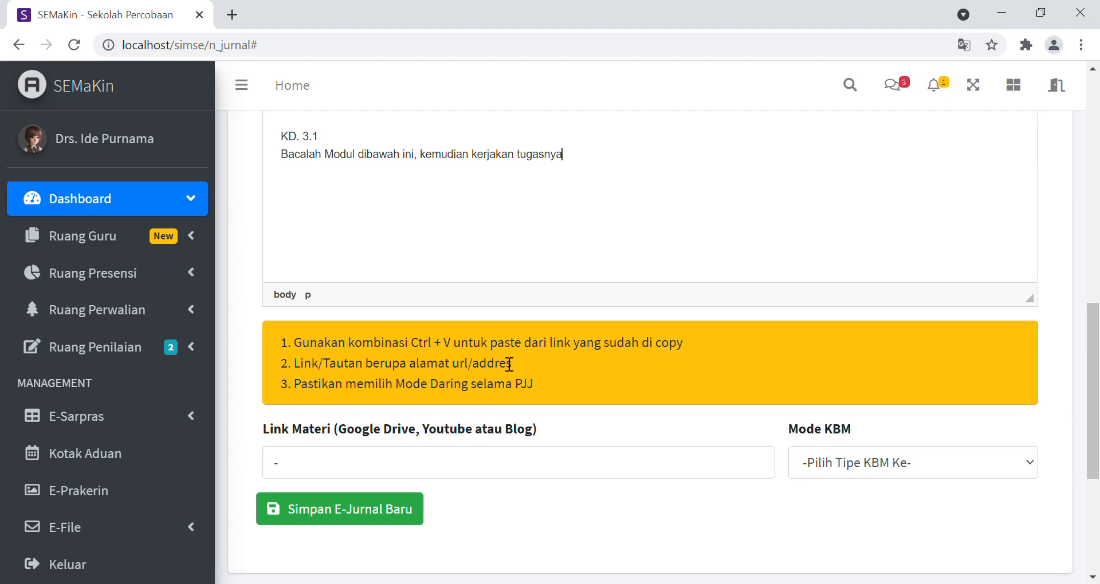
double_click(301, 469)
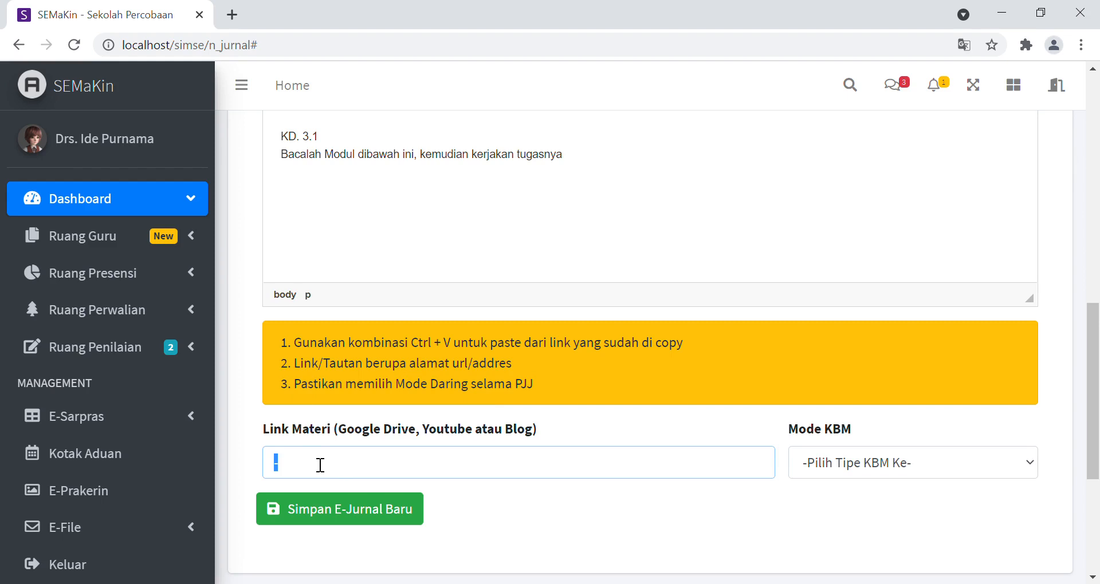
type("http://myblog.seni.com")
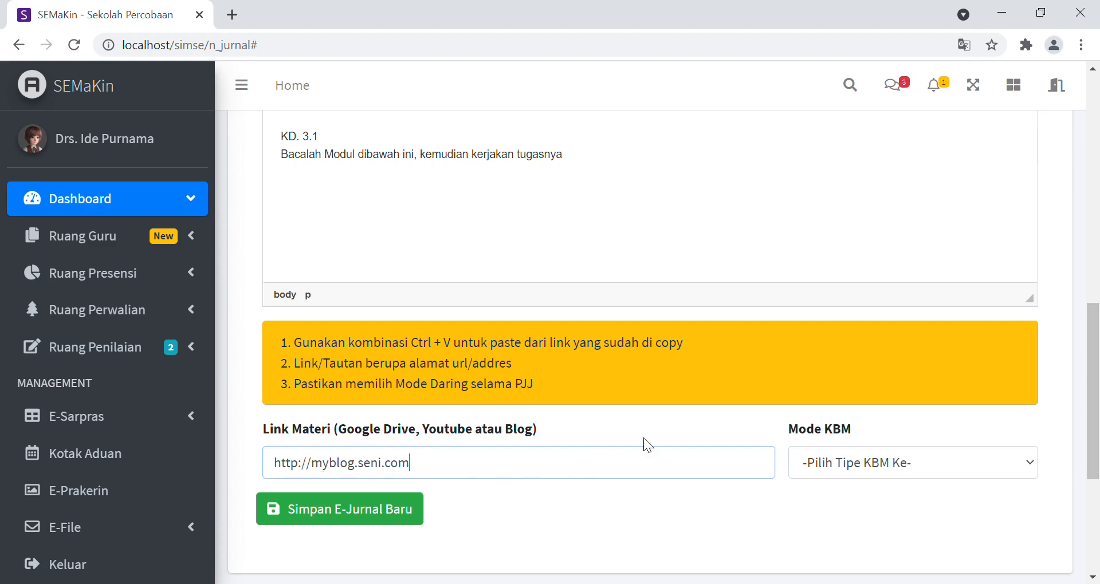
type("/")
type("b")
key("BackSpace")
type("belajar melukis")
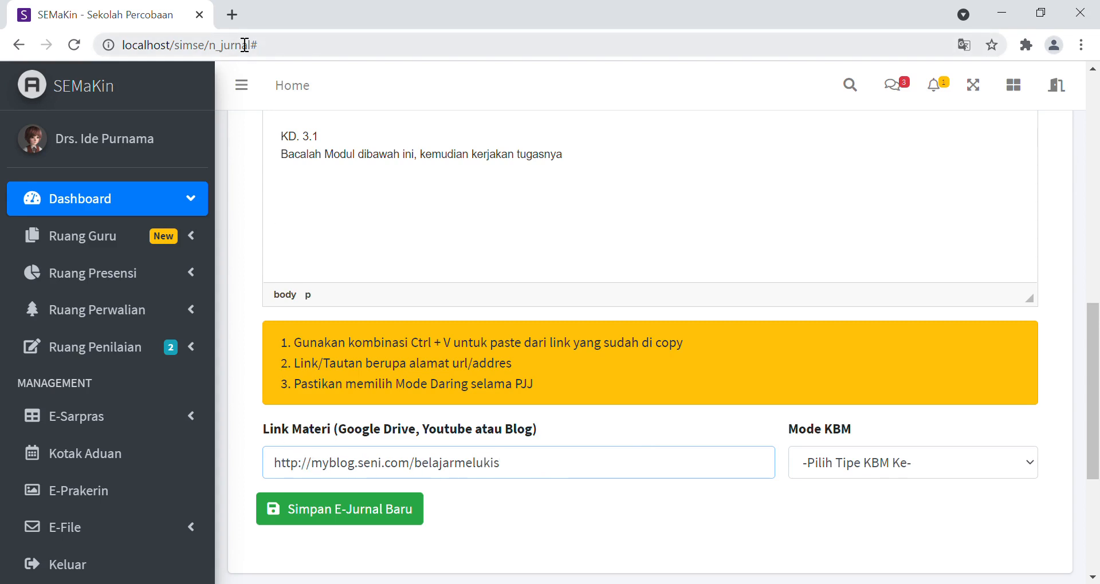
Step: Search Google for "belajar melukis" in a new browser tab
left_click(232, 15)
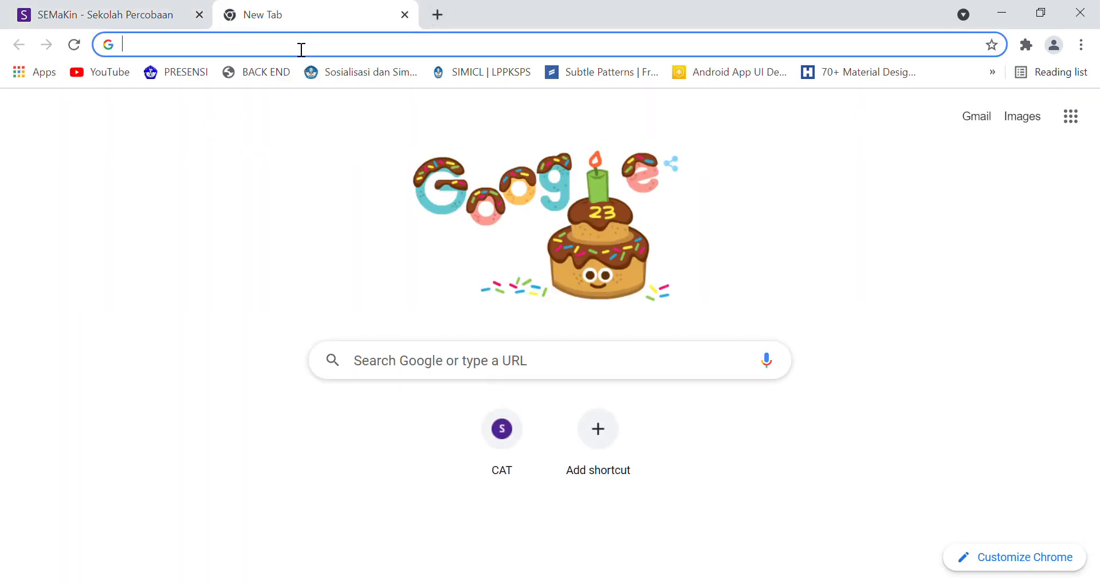
type("belajar ")
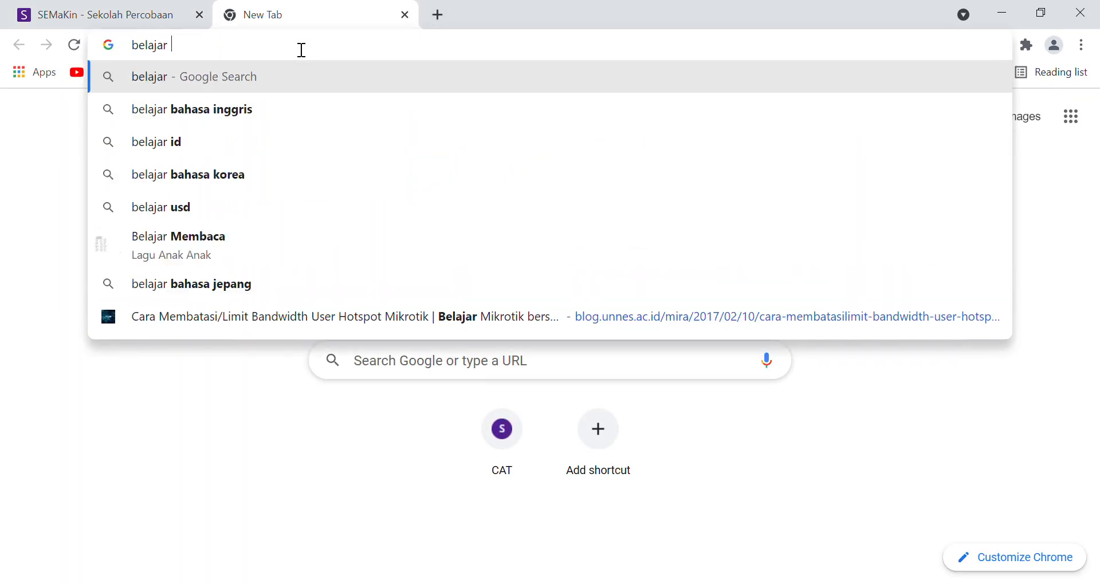
type("melukis")
key("Return")
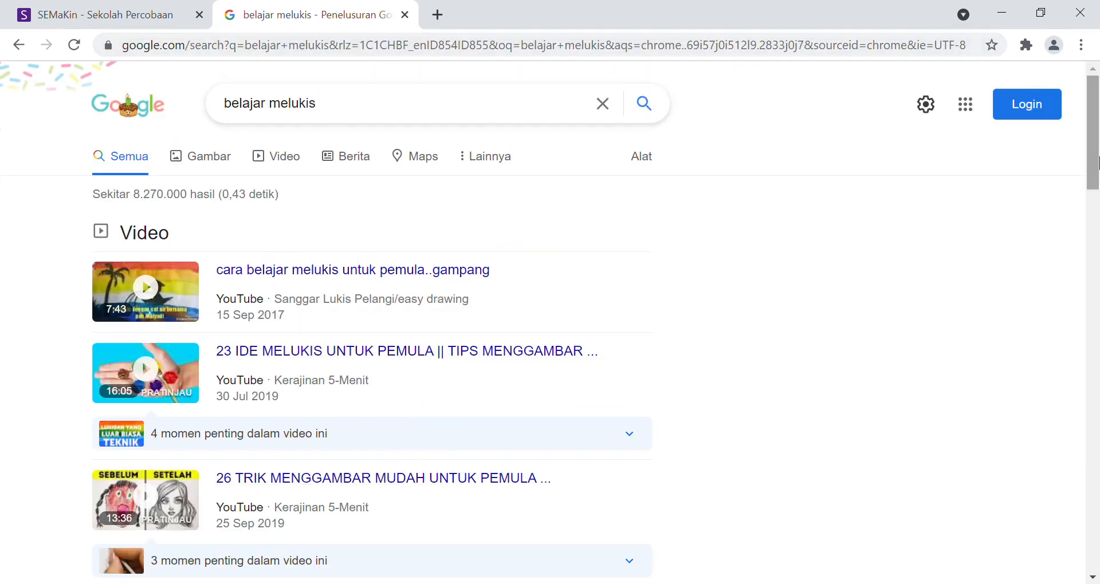
Step: Open the IDN Times article "5 Tips Belajar Melukis Watercolor untuk Pemula" from the search results in a new tab and copy its web address
left_click_drag(1095, 149, 1095, 243)
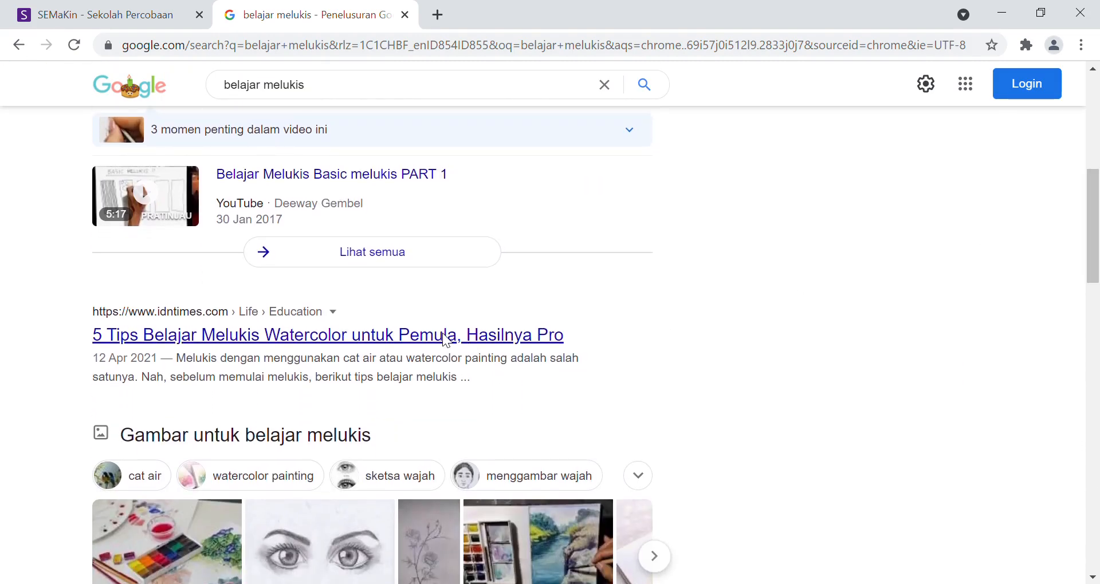
middle_click(489, 345)
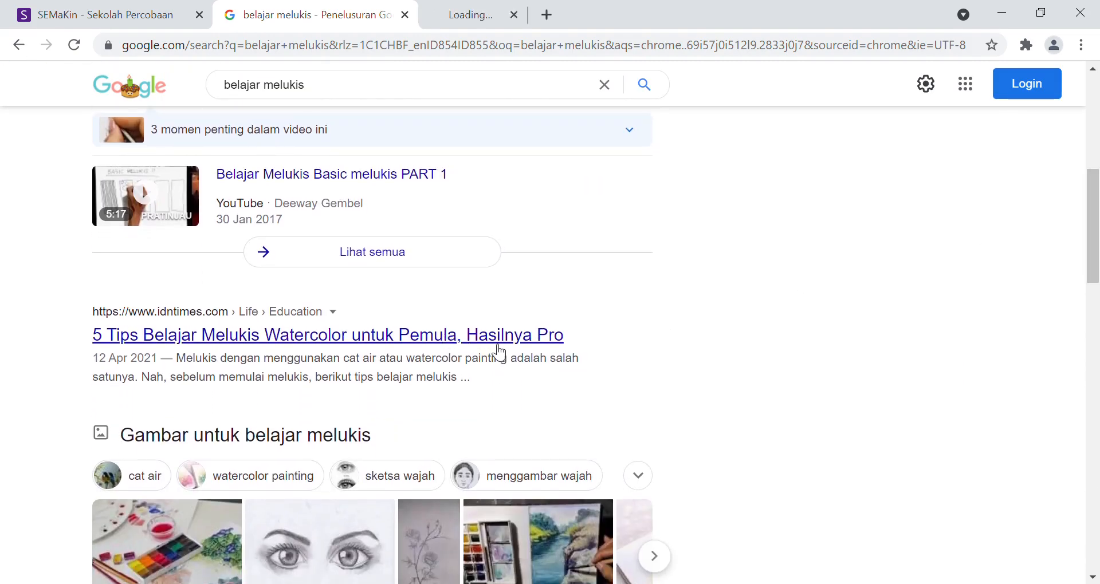
left_click(455, 10)
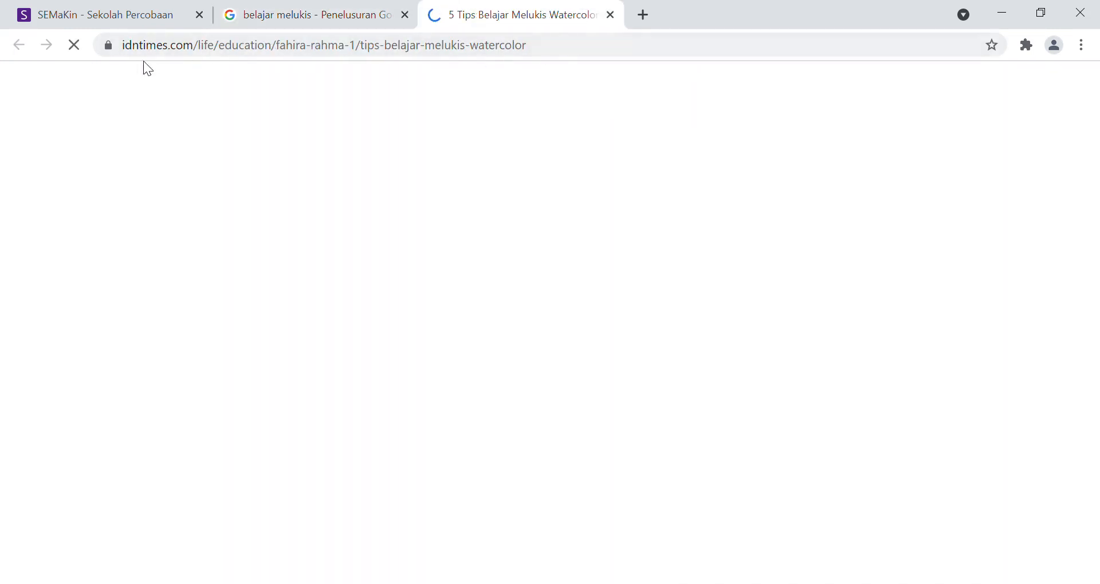
left_click(601, 56)
key("ctrl+c")
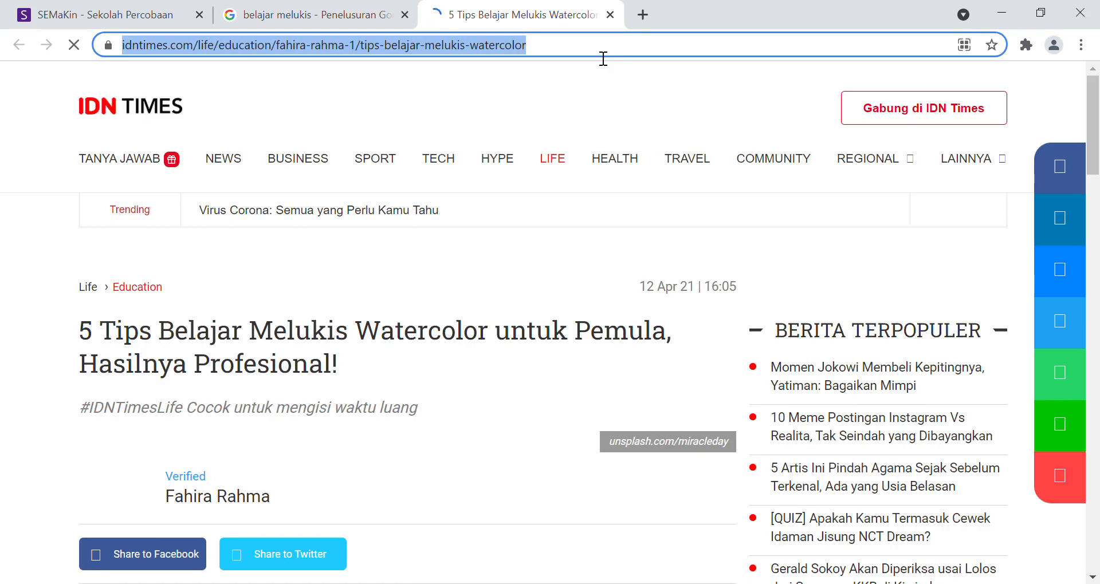
Step: Return to the SEMaKin e-journal form and set Mode KBM to Daring
left_click(103, 14)
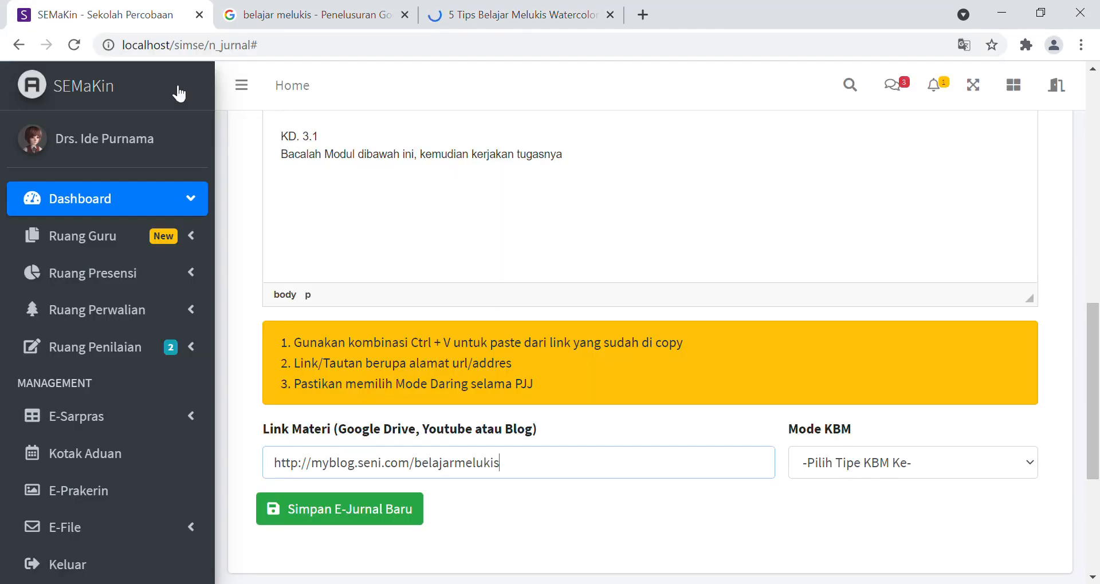
left_click_drag(520, 479, 545, 457)
left_click(1095, 302)
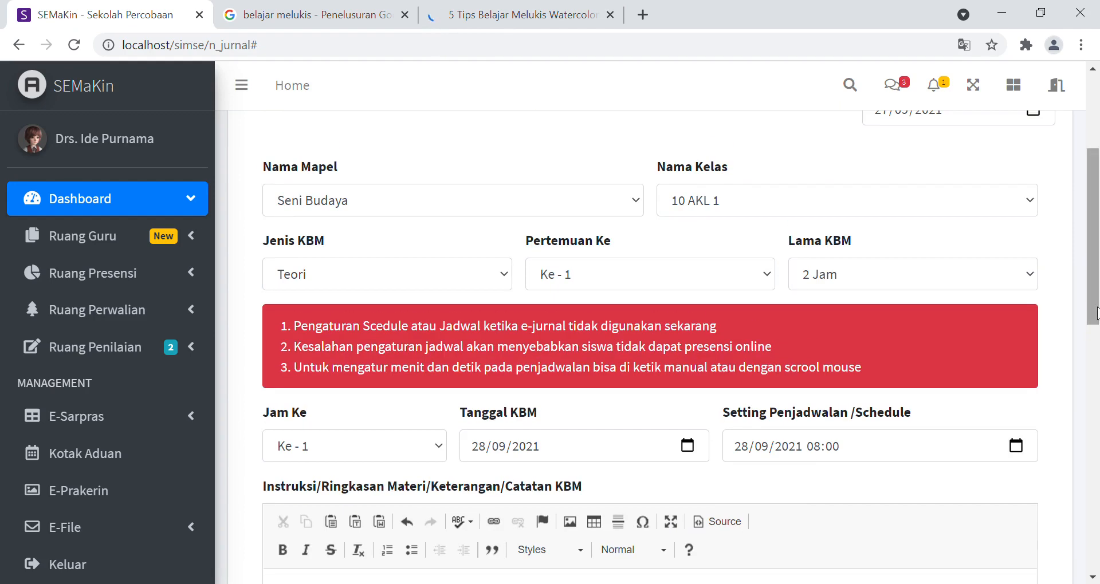
left_click_drag(1094, 309, 1094, 504)
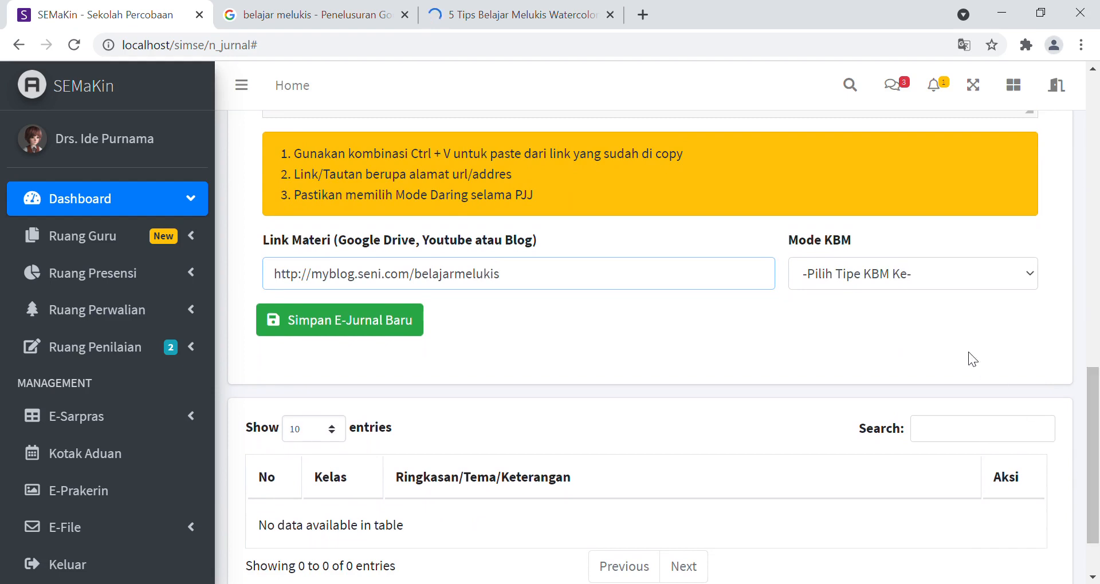
key("Tab")
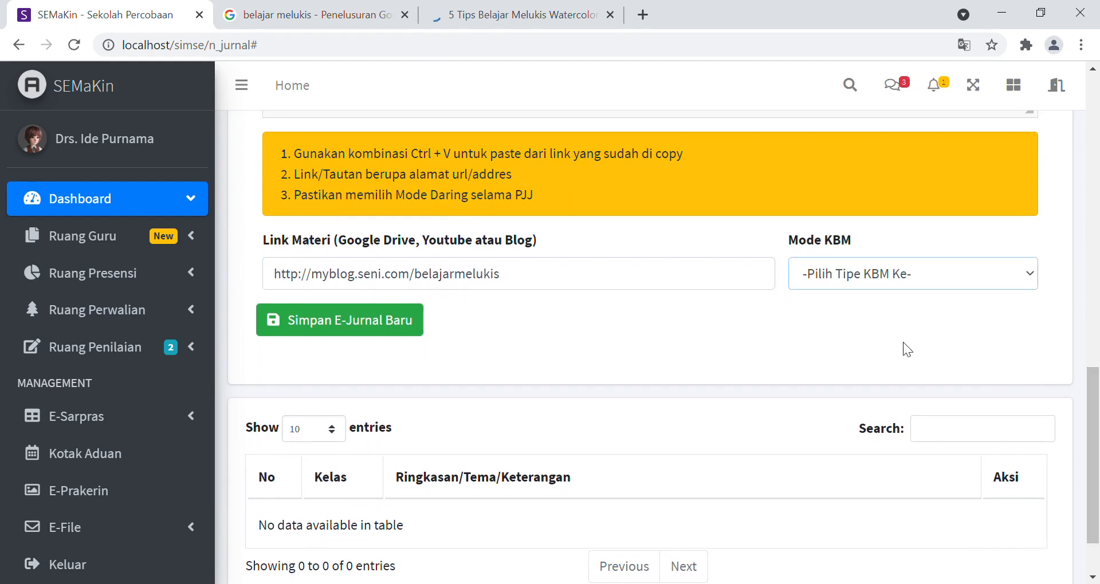
key("Down")
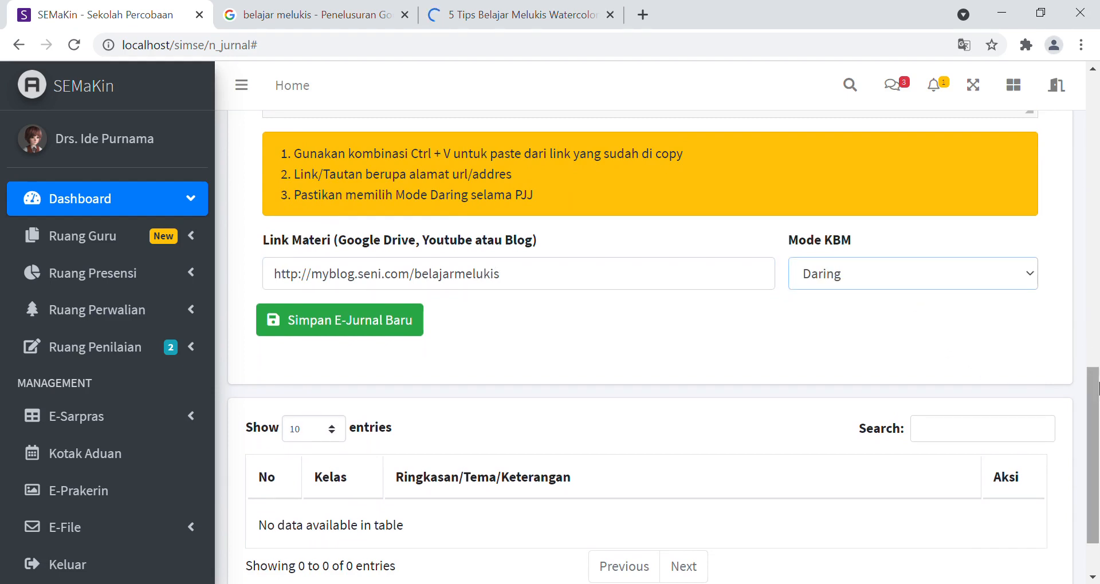
Step: Replace the Link Materi address with the copied IDN Times article link and save the new e-journal
scroll(1093, 458, "down", 1)
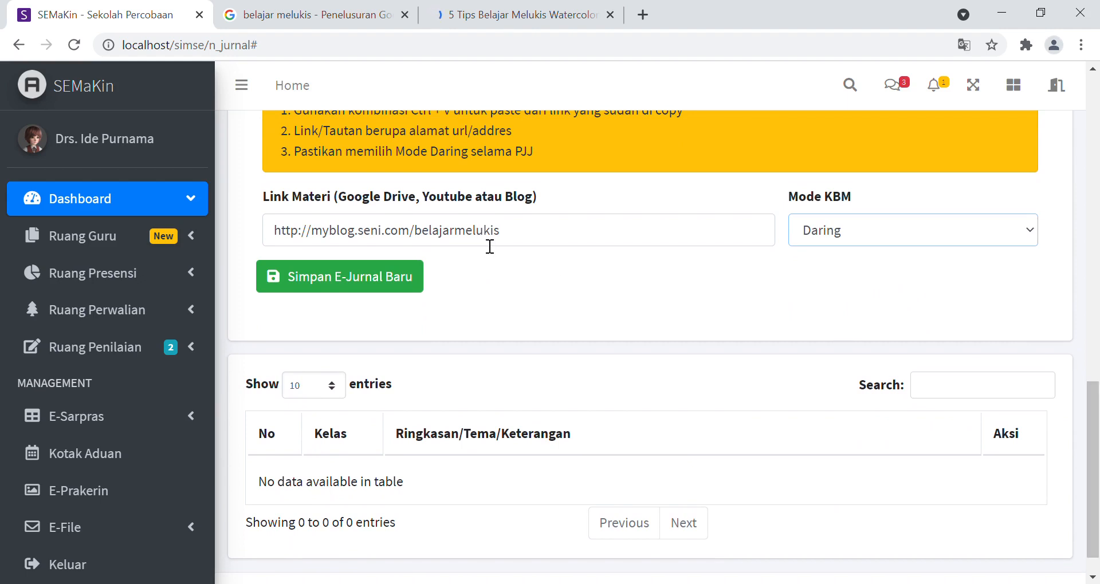
left_click(523, 235)
left_click_drag(523, 235, 275, 243)
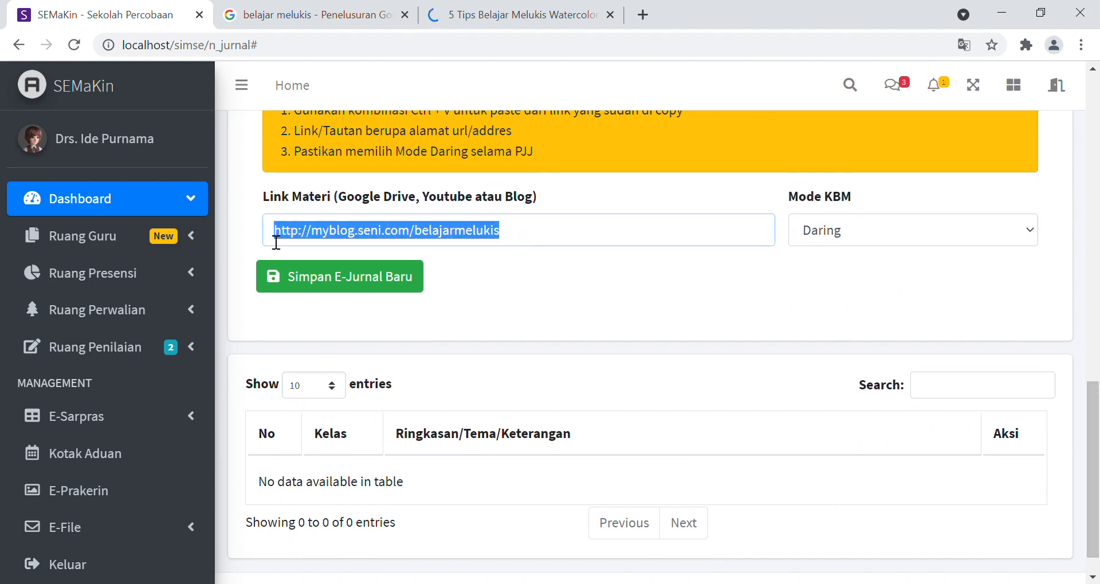
key("ctrl+v")
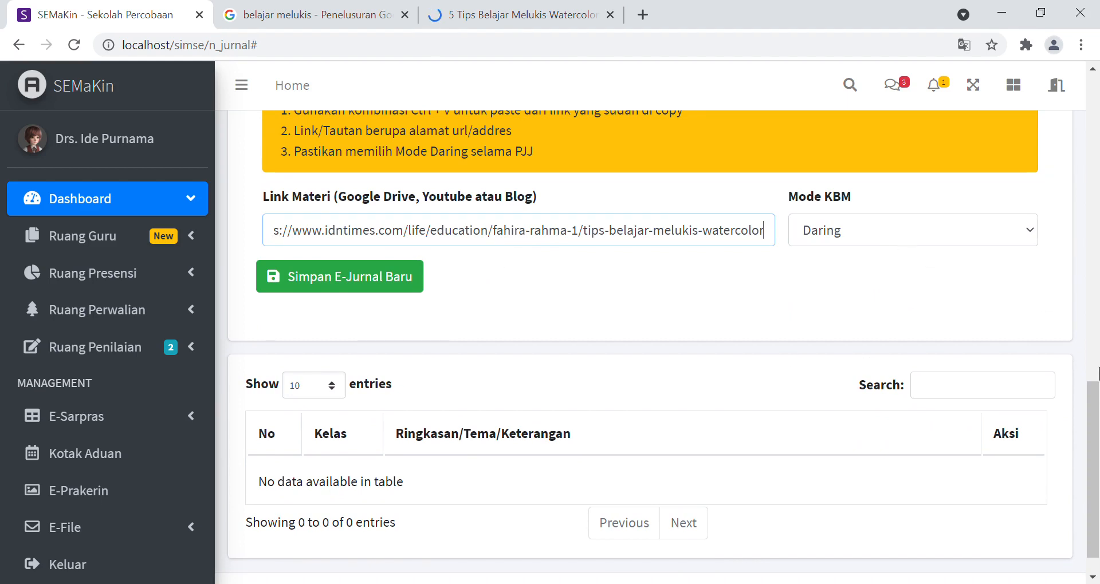
scroll(1096, 376, "up", 2)
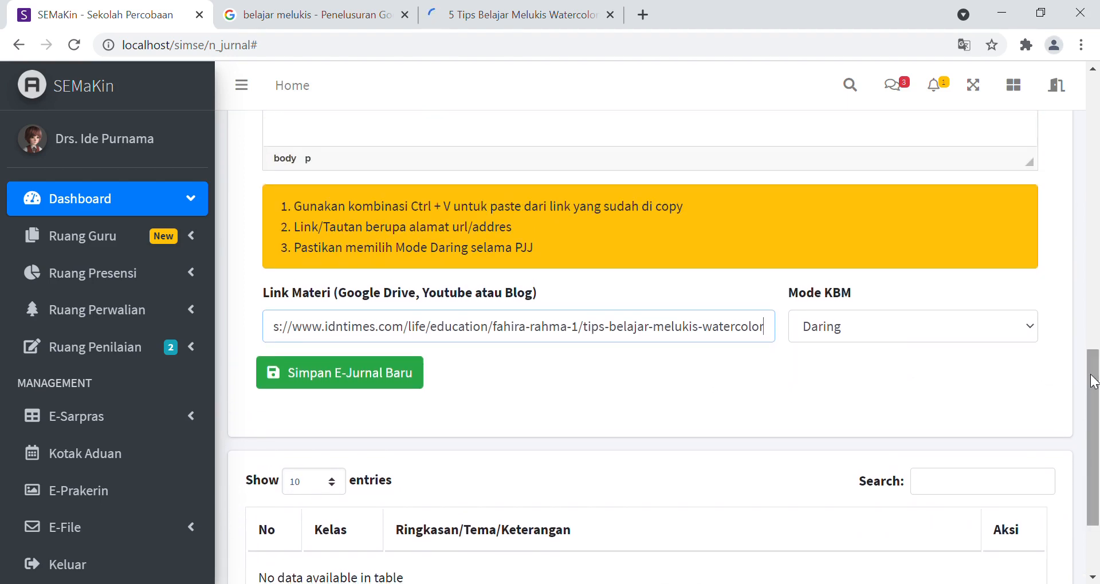
left_click(351, 381)
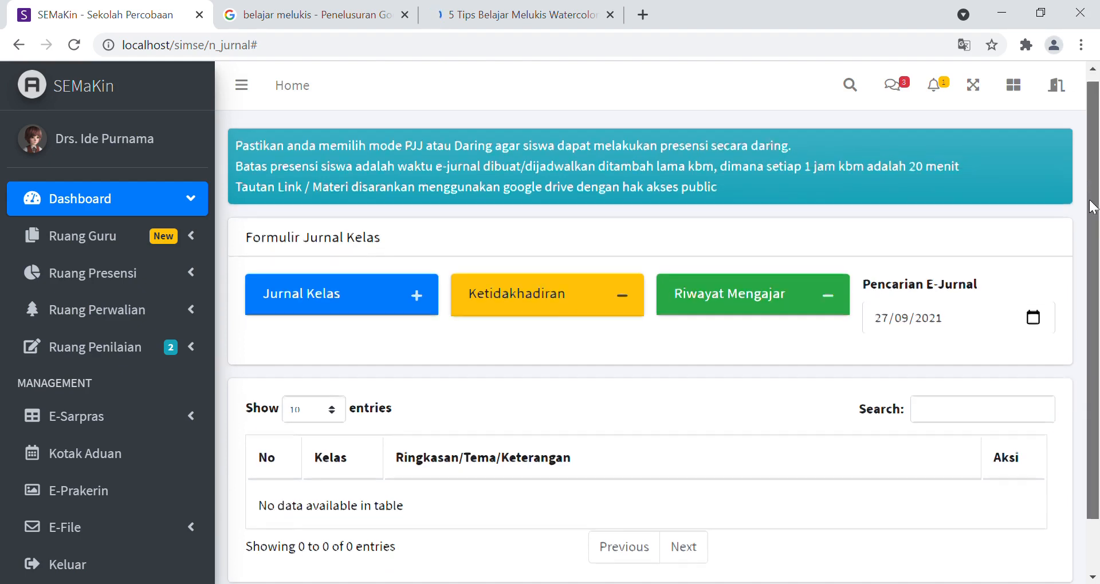
Step: Set the Pencarian E-Jurnal date to 28/09/2021 and examine the Seni Budaya entry for 10 AKL 1
left_click_drag(1091, 194, 1096, 248)
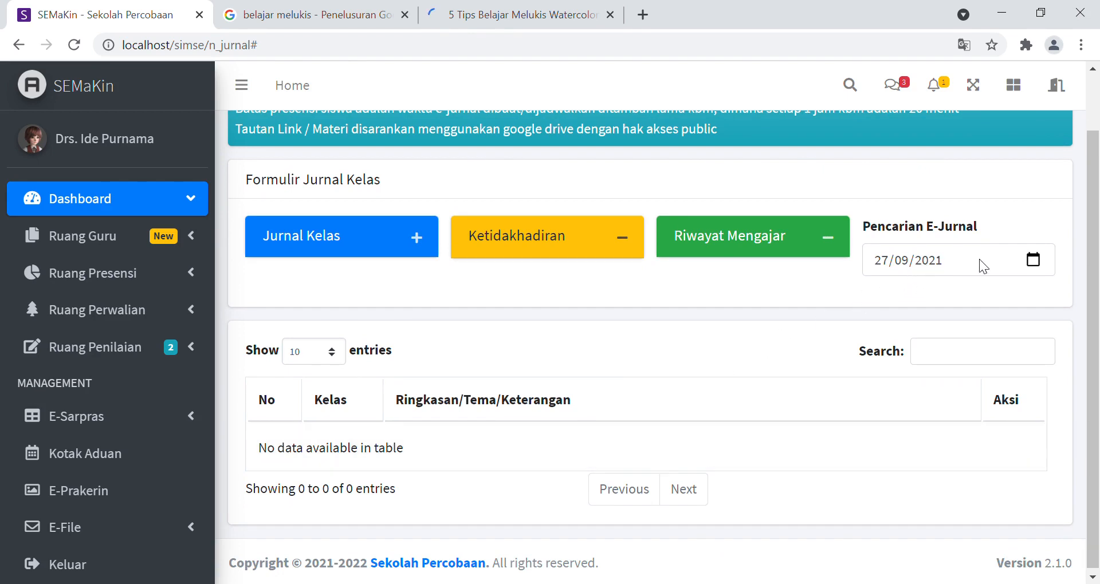
left_click(1036, 261)
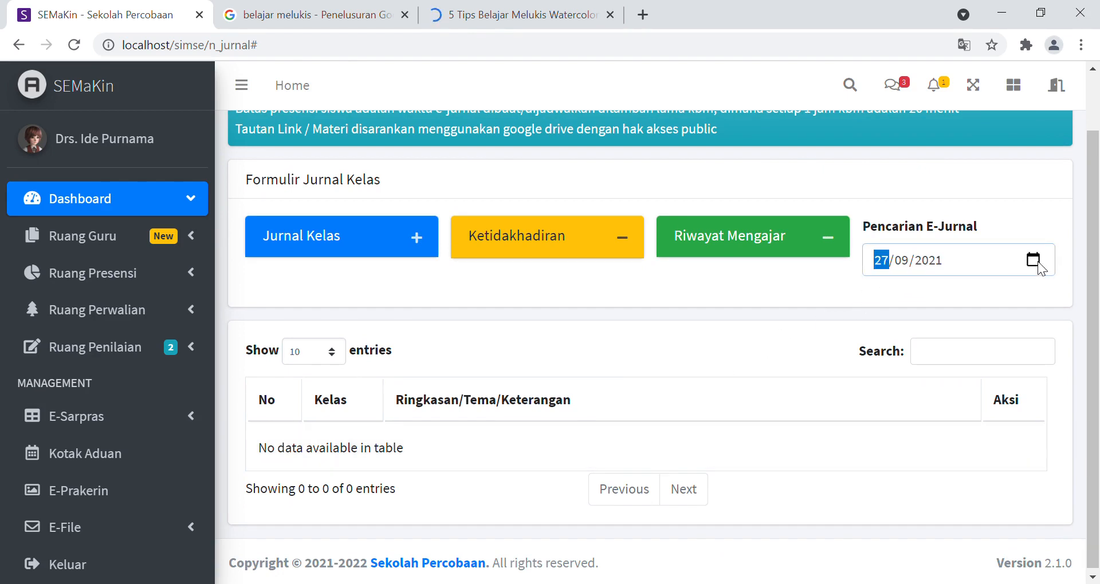
key("Up")
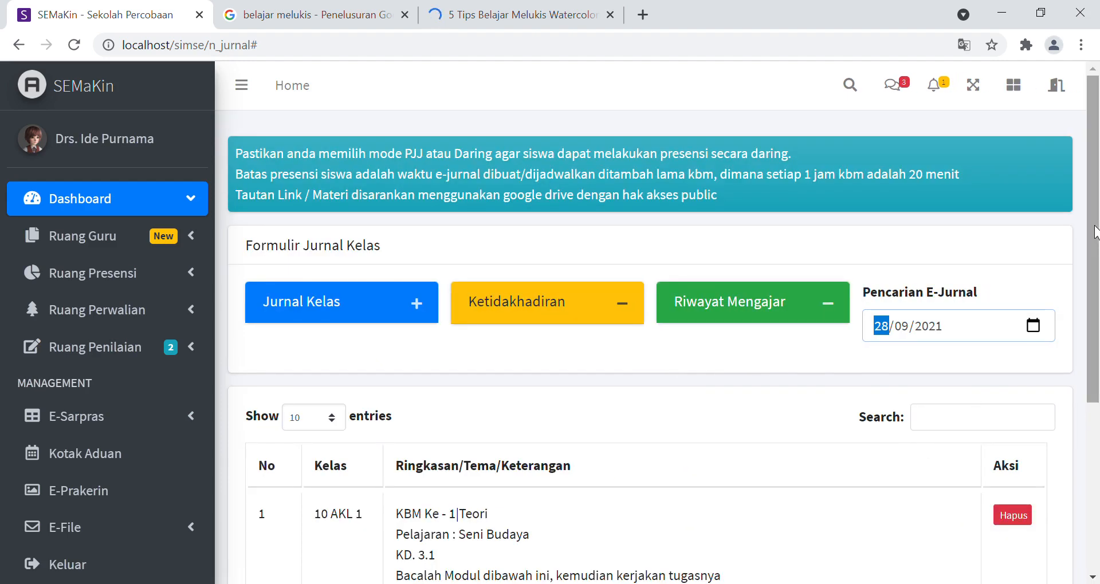
scroll(1091, 328, "down", 3)
left_click_drag(1091, 328, 1086, 355)
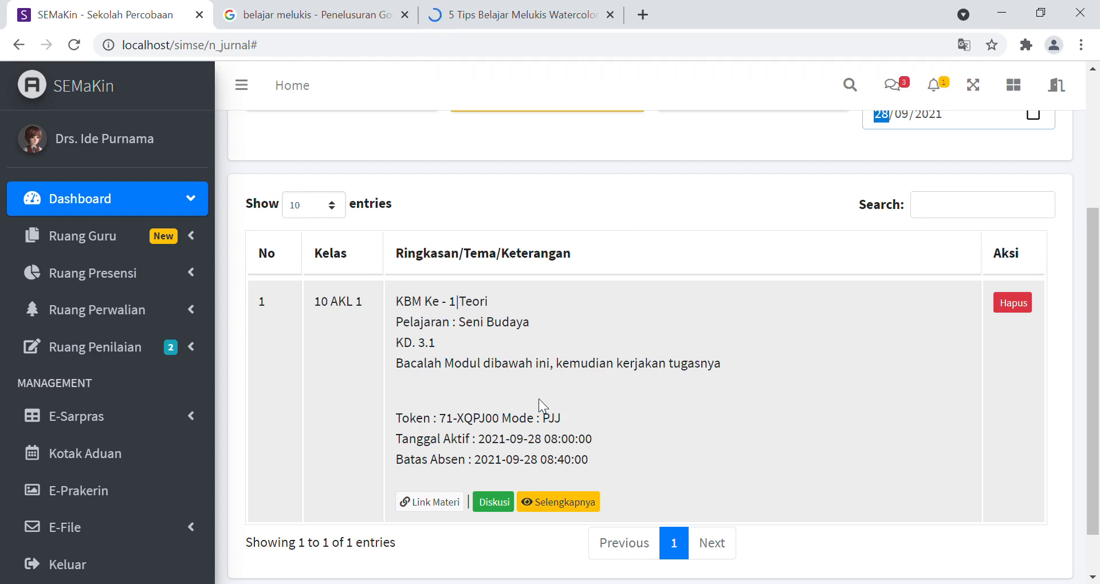
left_click(462, 453)
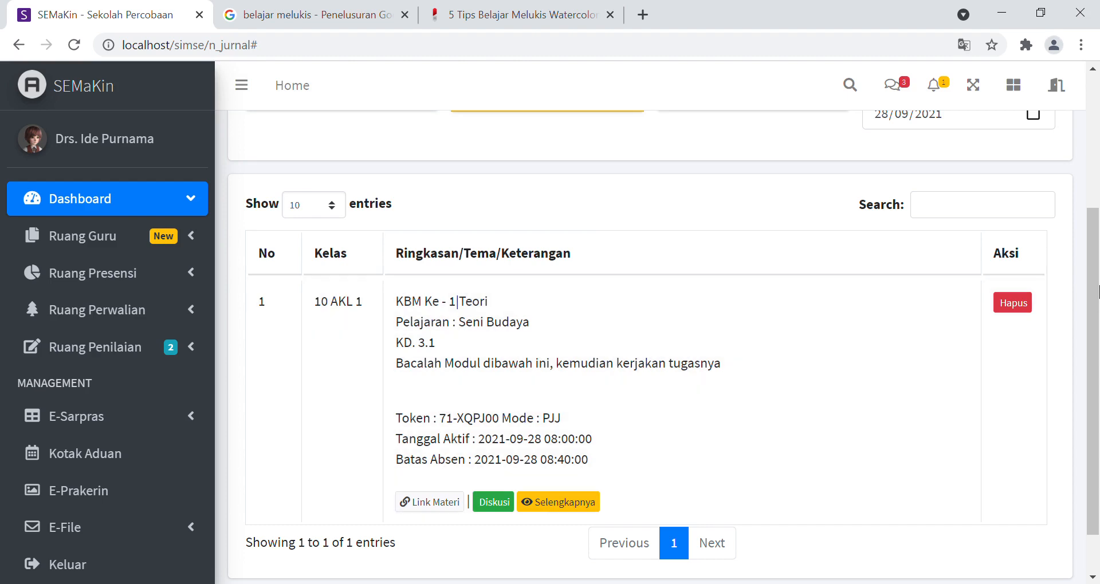
Step: Expand the Ruang Guru section to show its pages
left_click_drag(1095, 291, 1028, 132)
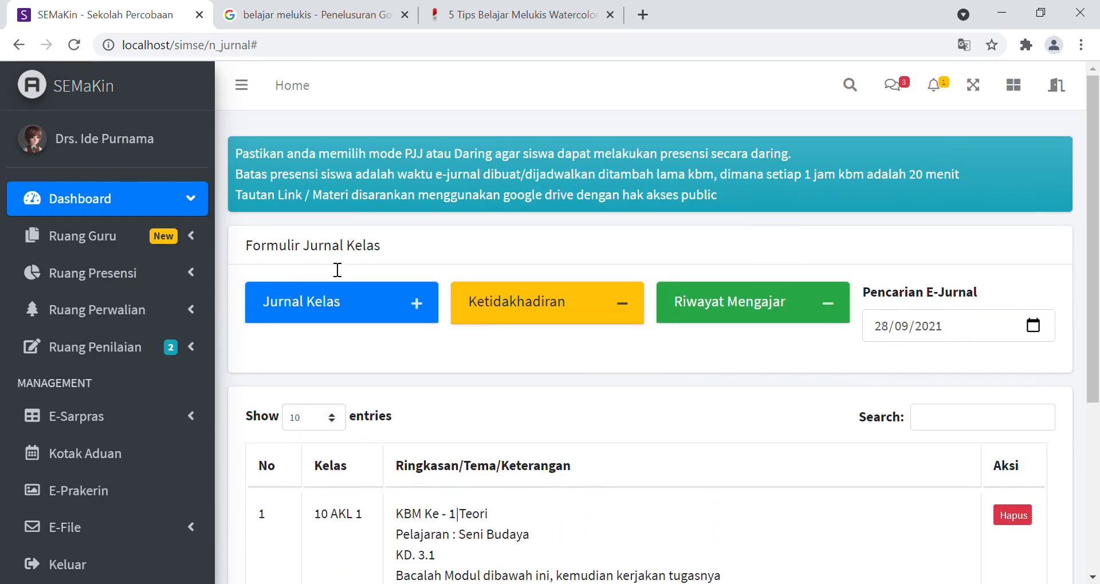
left_click(112, 250)
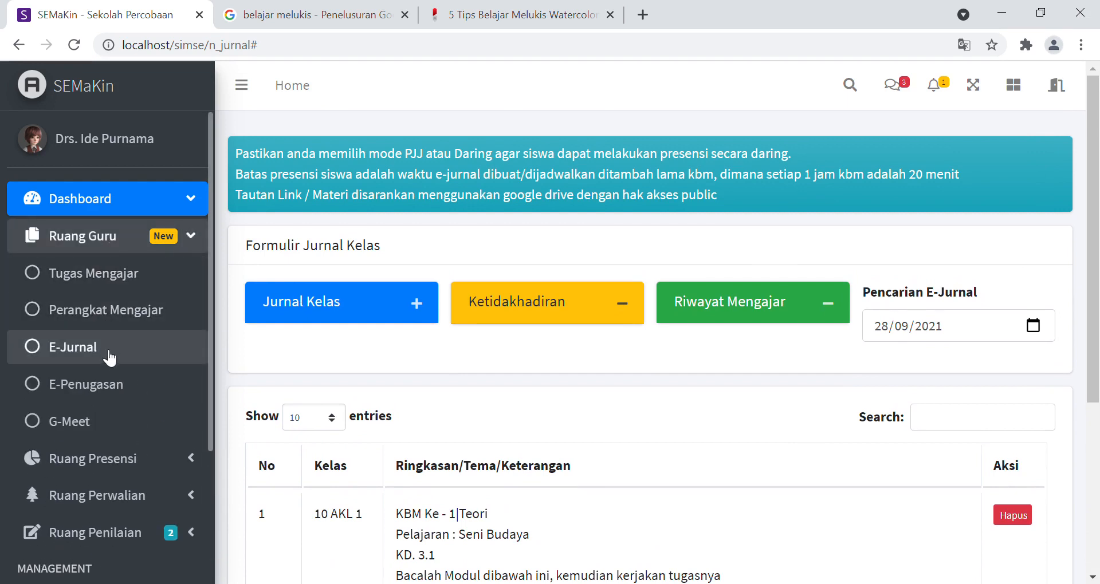